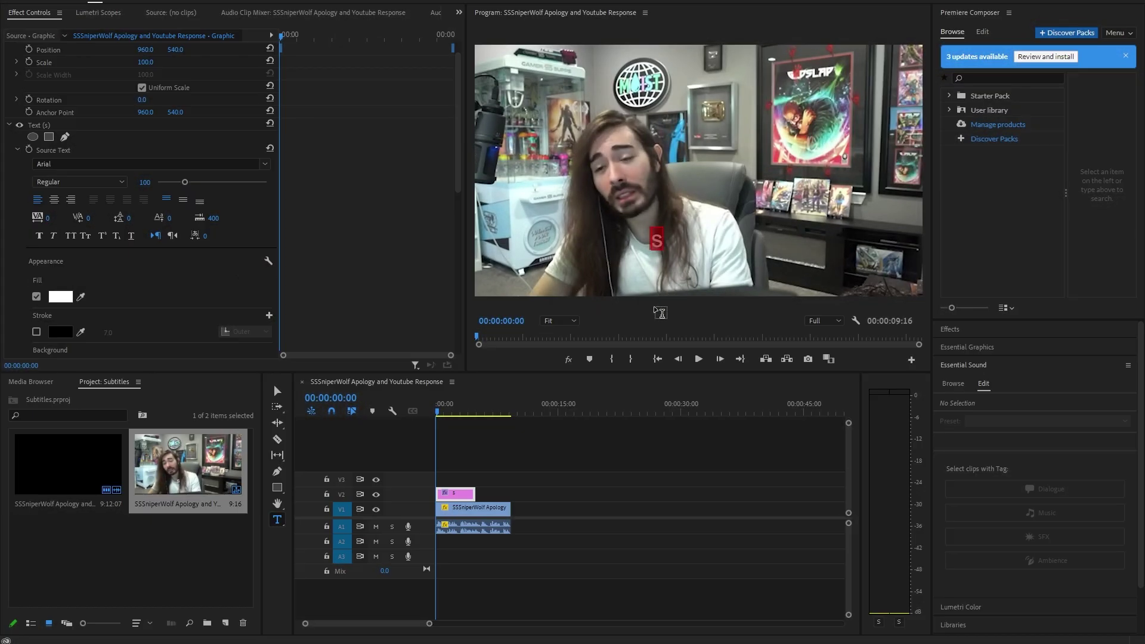
- Delete the text graphic clip reading "S" from track V2
left_click(589, 484)
key("v")
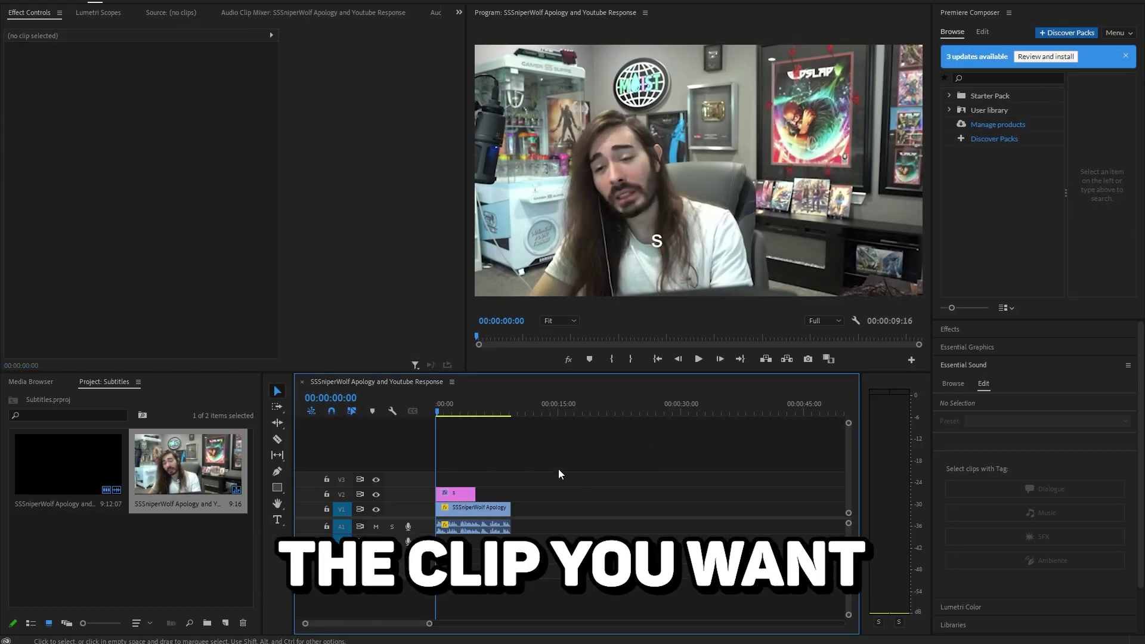
left_click(471, 497)
key("Delete")
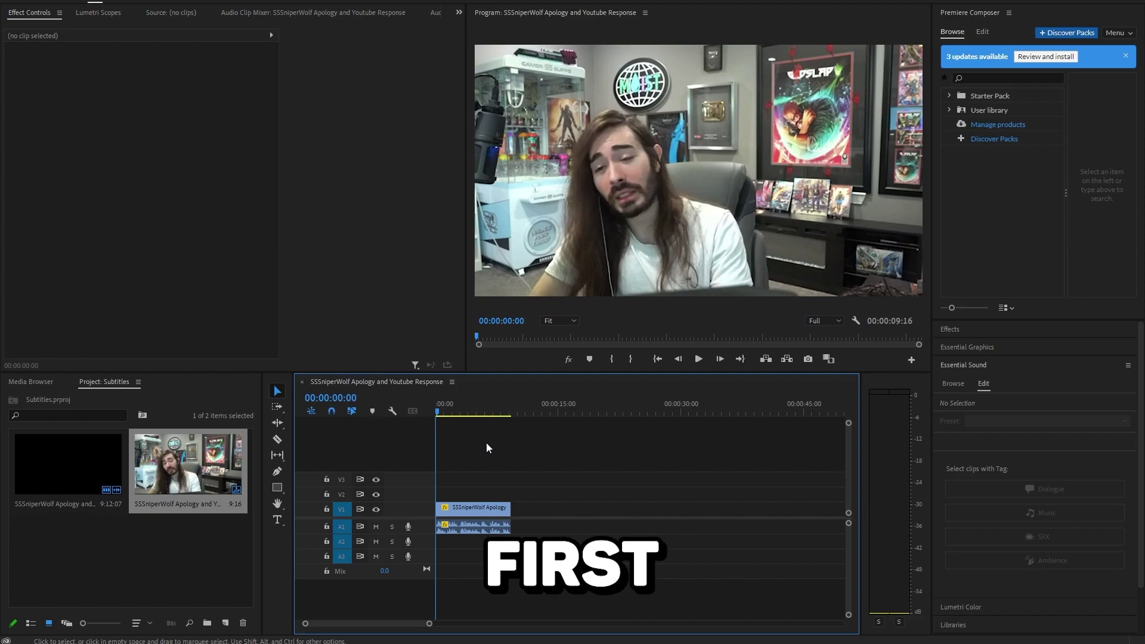
- Add a text layer reading "subtitles" over the lower middle of the video frame
key("t")
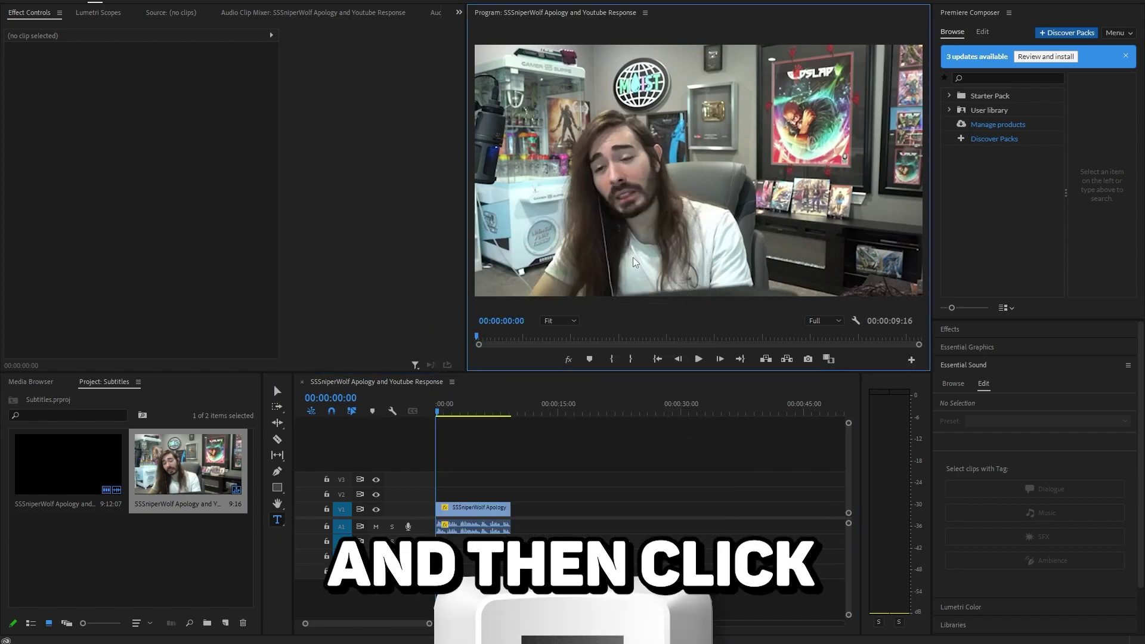
left_click(636, 260)
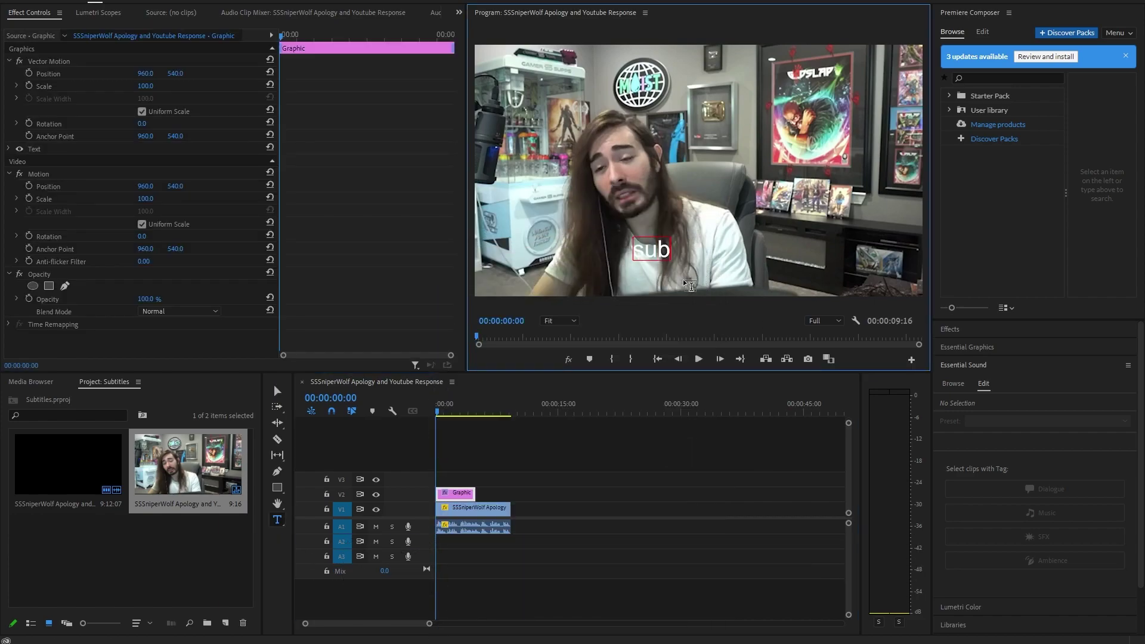
key("Escape")
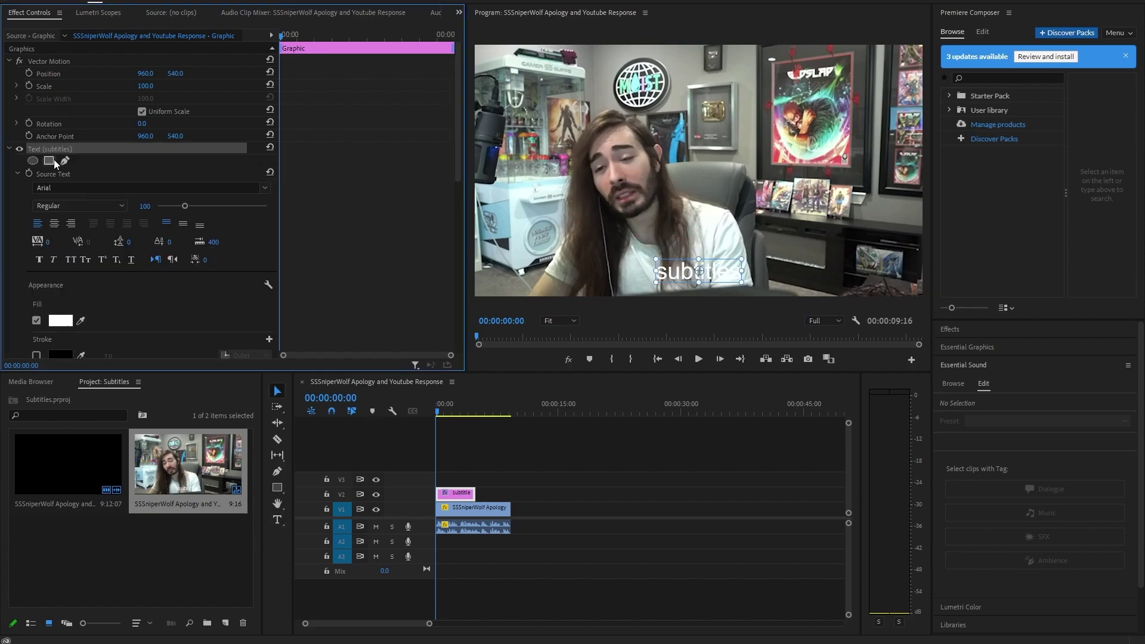
- Give the "subtitles" text a black outer stroke and a black shadow
double_click(682, 275)
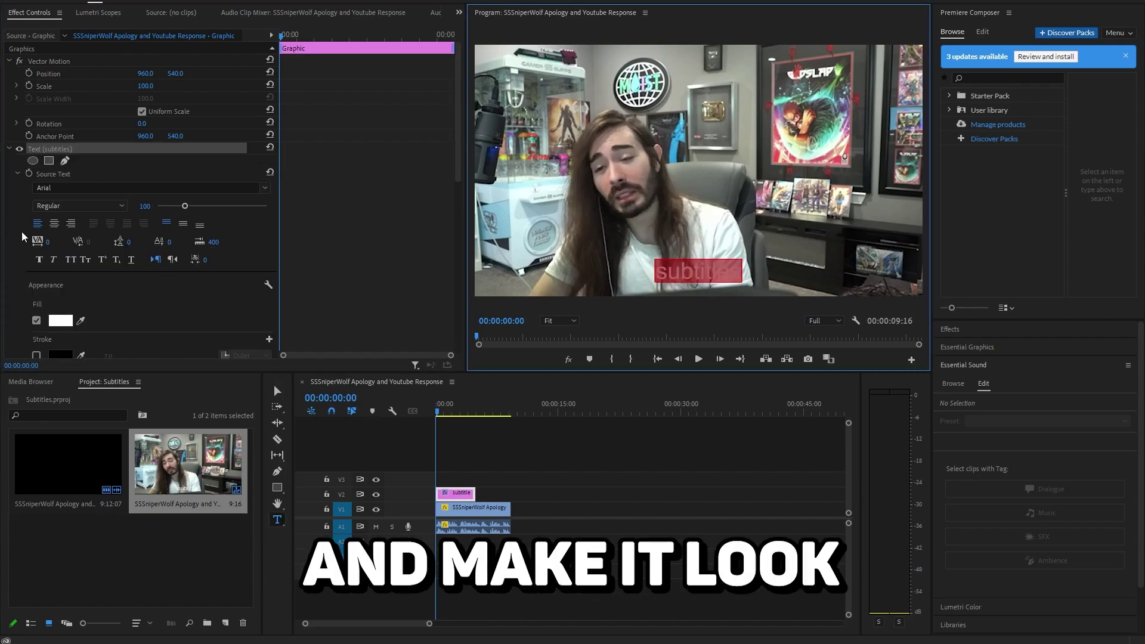
scroll(129, 306, "down", 3)
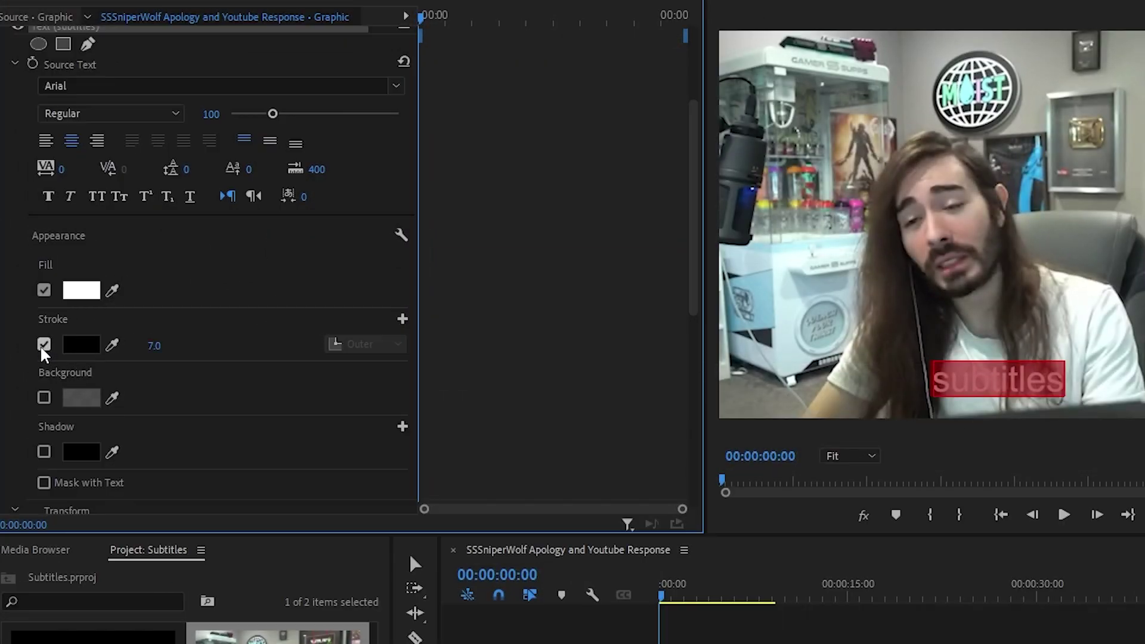
left_click(42, 347)
scroll(253, 402, "down", 3)
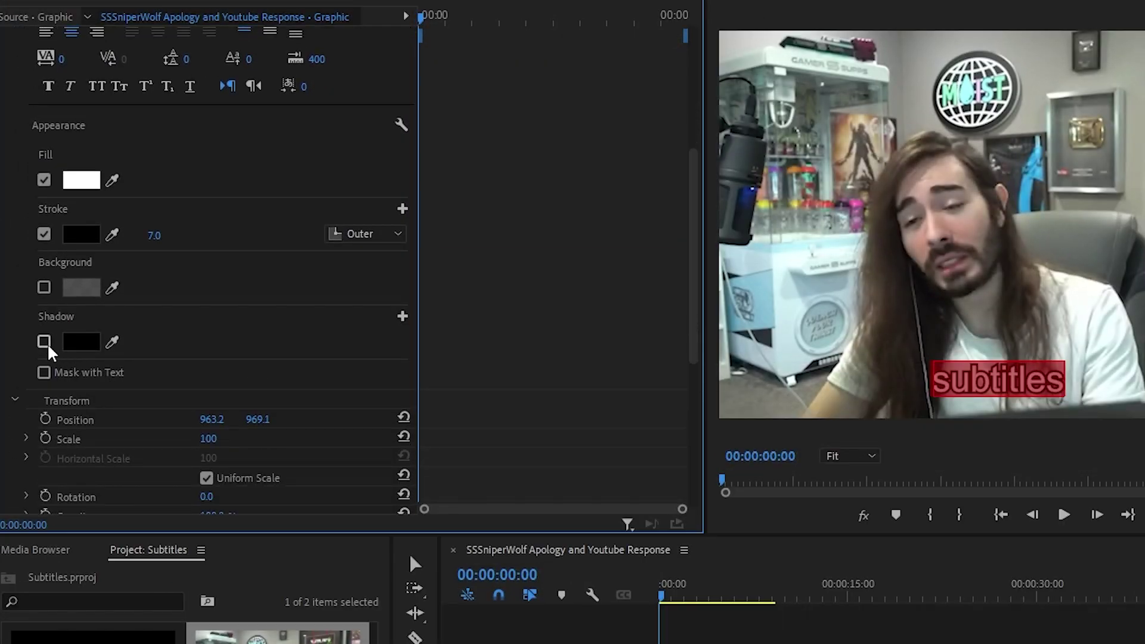
left_click(45, 343)
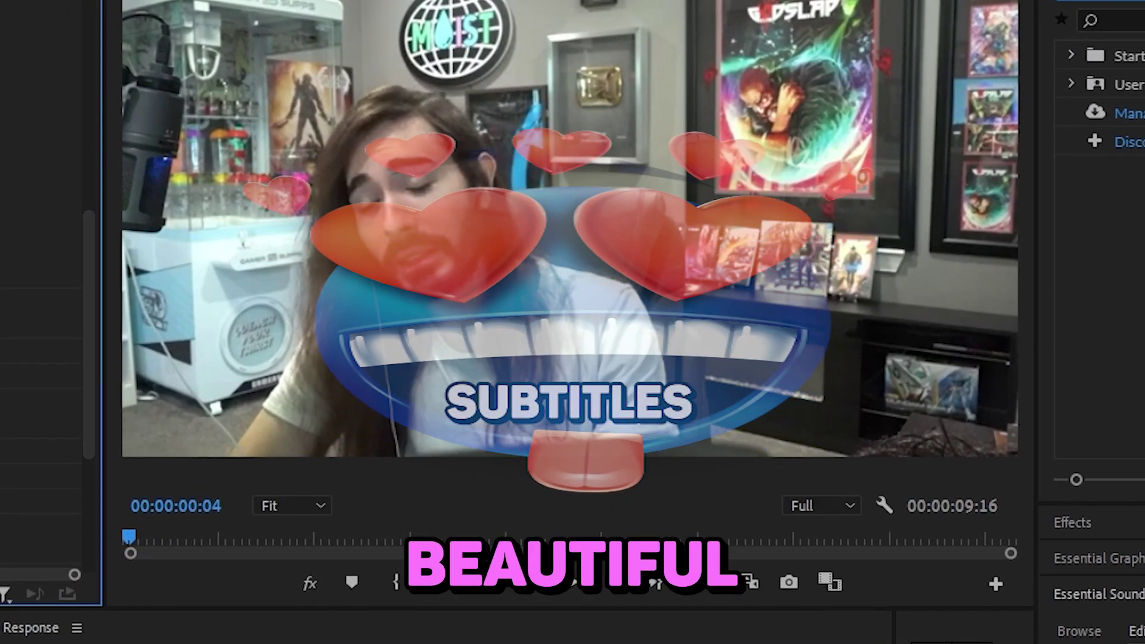
- Start animating the subtitle text's Scale with a keyframe of 100 at the first frame
key("Left")
key("Left")
key("Left")
key("Left")
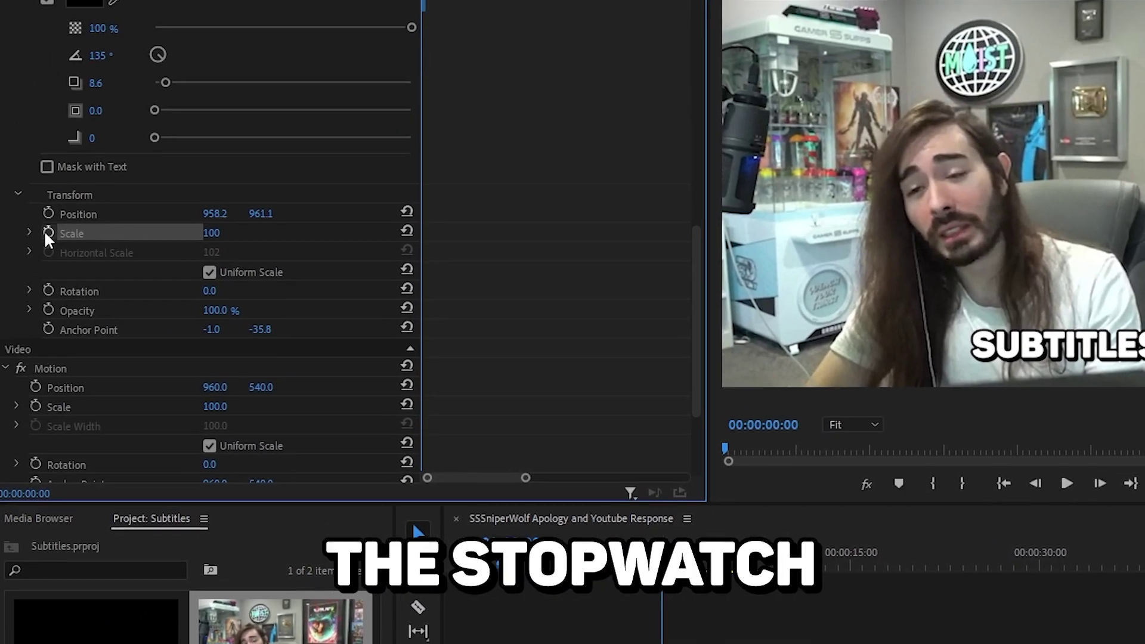
left_click(48, 234)
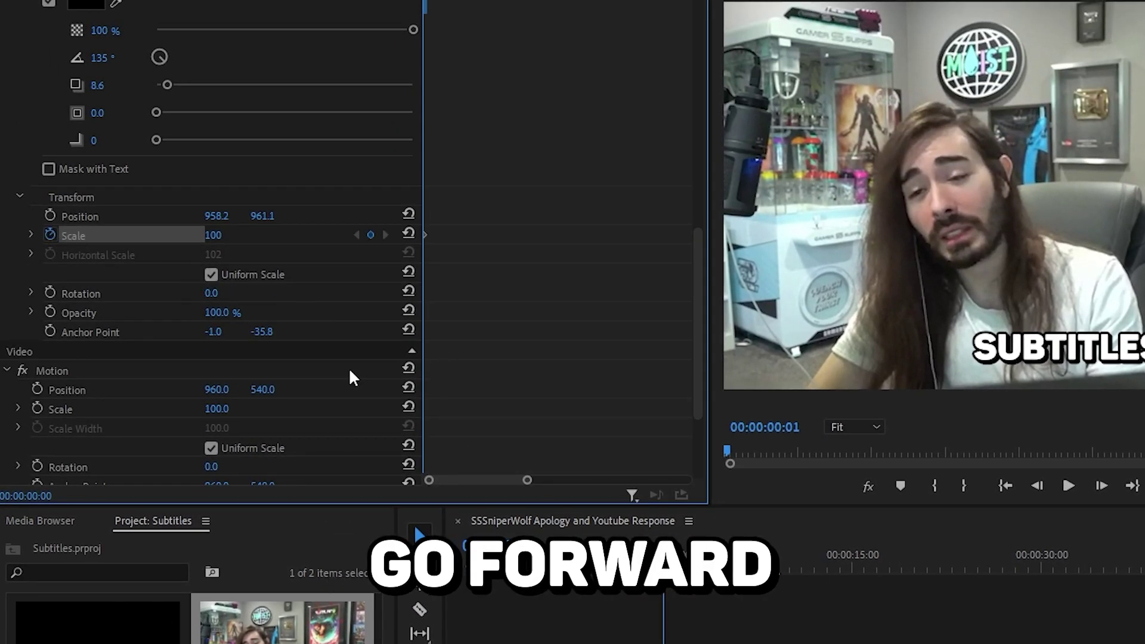
- Add a Scale keyframe of 115 to the subtitle text four frames in, at 00:00:00:04
key("Right")
key("Right")
key("Right")
key("Right")
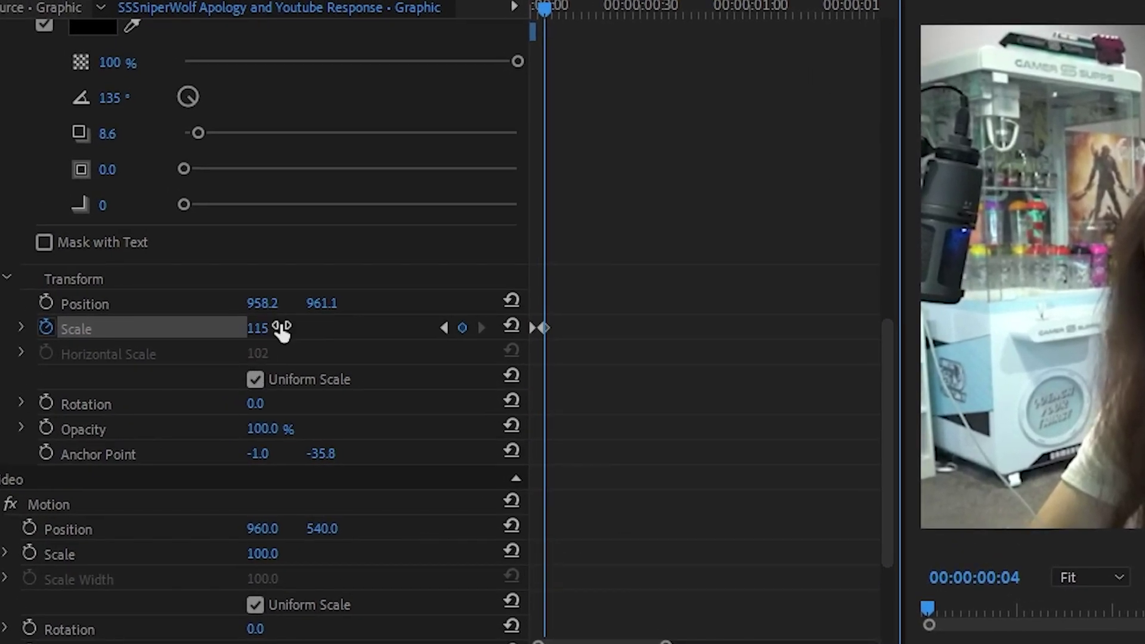
- Add a third Scale keyframe of 108 to the subtitle text three frames further on
key("Right")
key("Right")
key("Right")
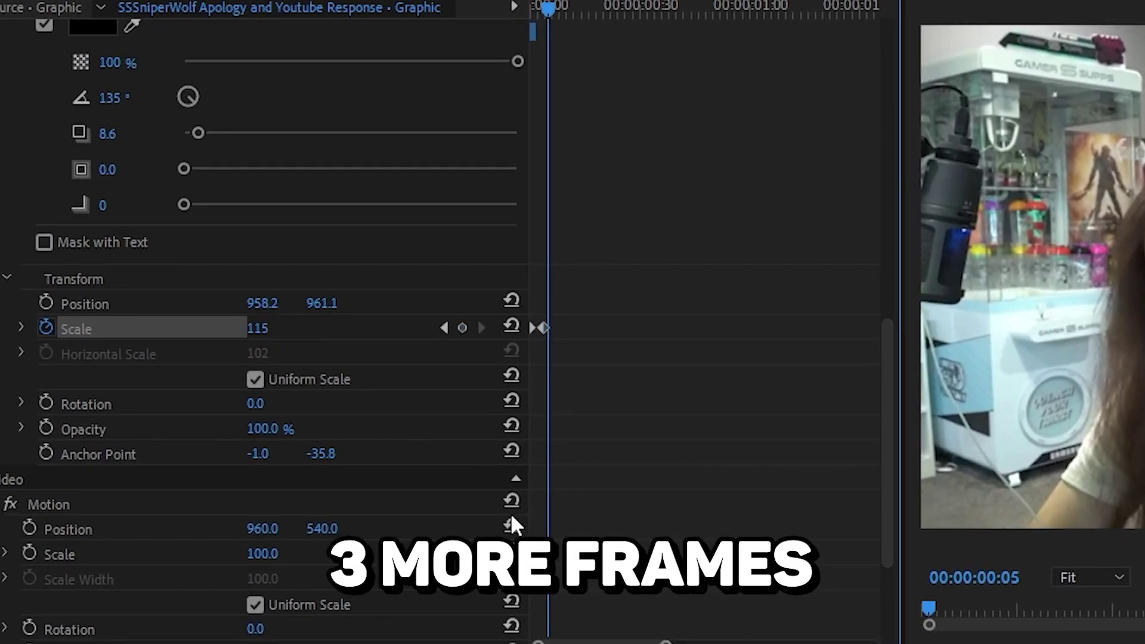
left_click(264, 328)
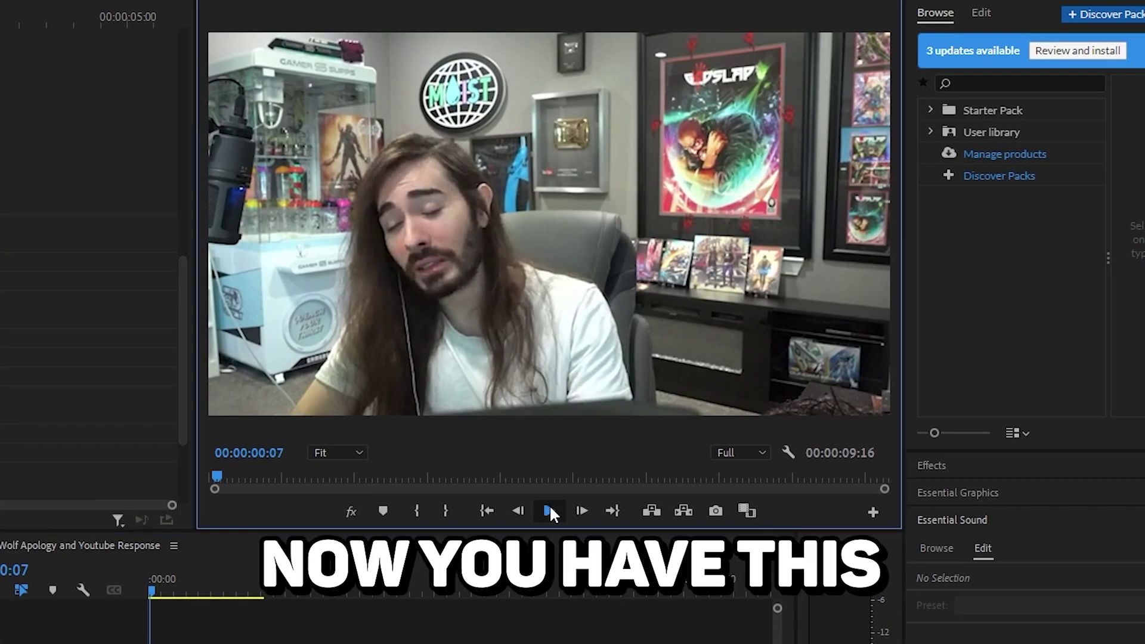
- Preview the subtitle's pop-in scale animation, then scrub back over its beginning
left_click(550, 512)
left_click(550, 511)
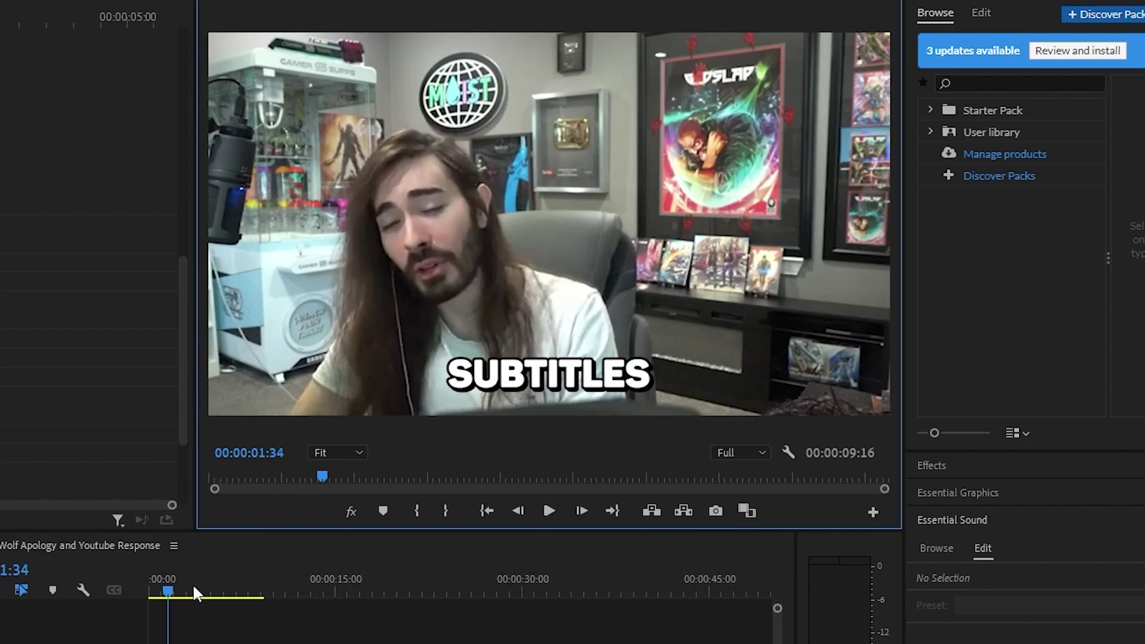
left_click(155, 594)
mouse_move(154, 599)
left_mouse_down()
mouse_move(167, 598)
mouse_move(160, 609)
left_mouse_up()
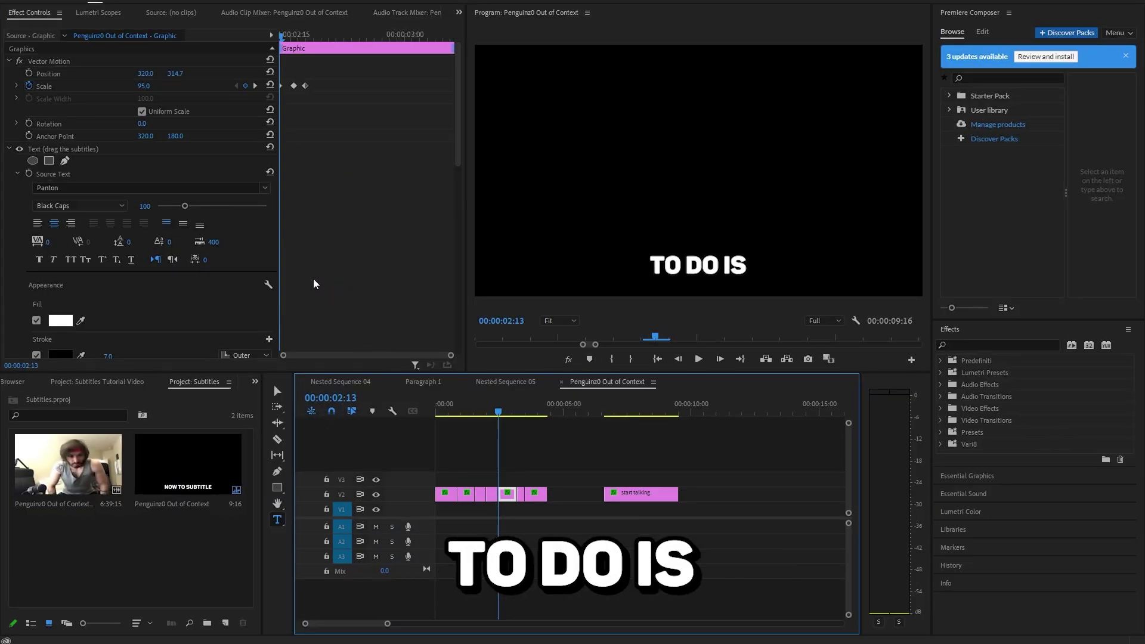
- Save the "TO DO IS" subtitle's Vector Motion animation as a preset named "Pop In Preset"
right_click(34, 53)
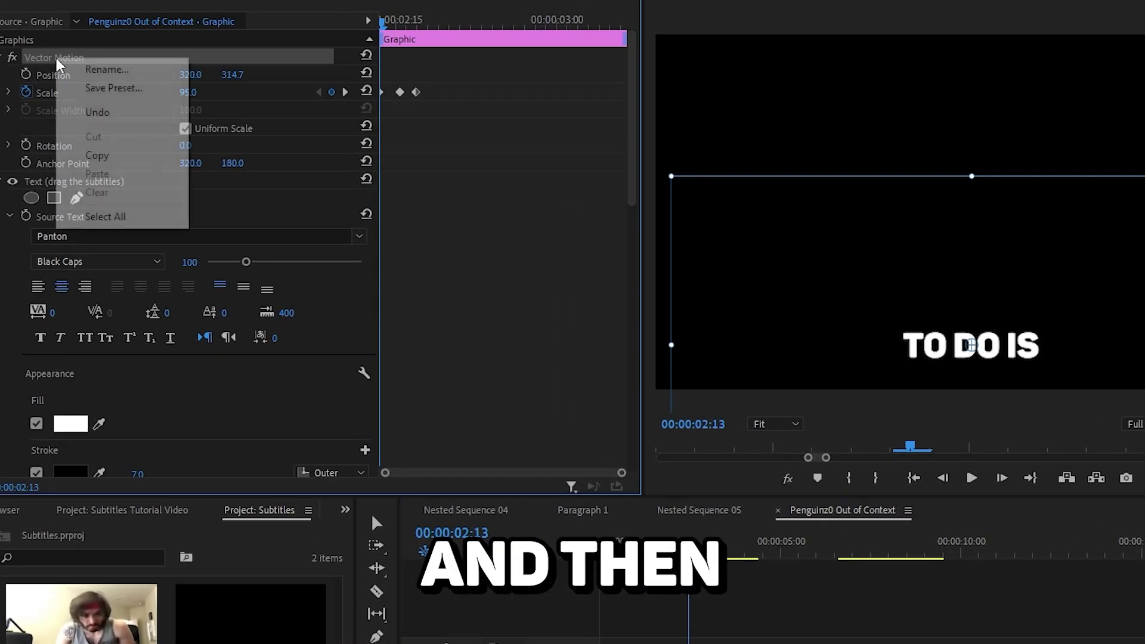
left_click(75, 87)
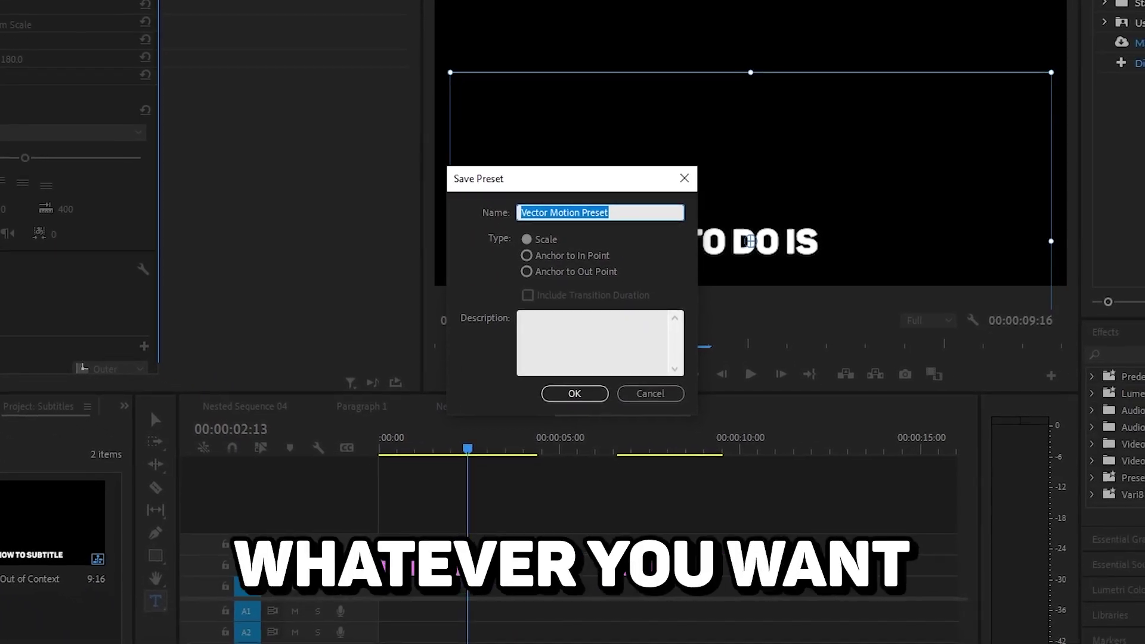
type("Pop In Pop")
key("Return")
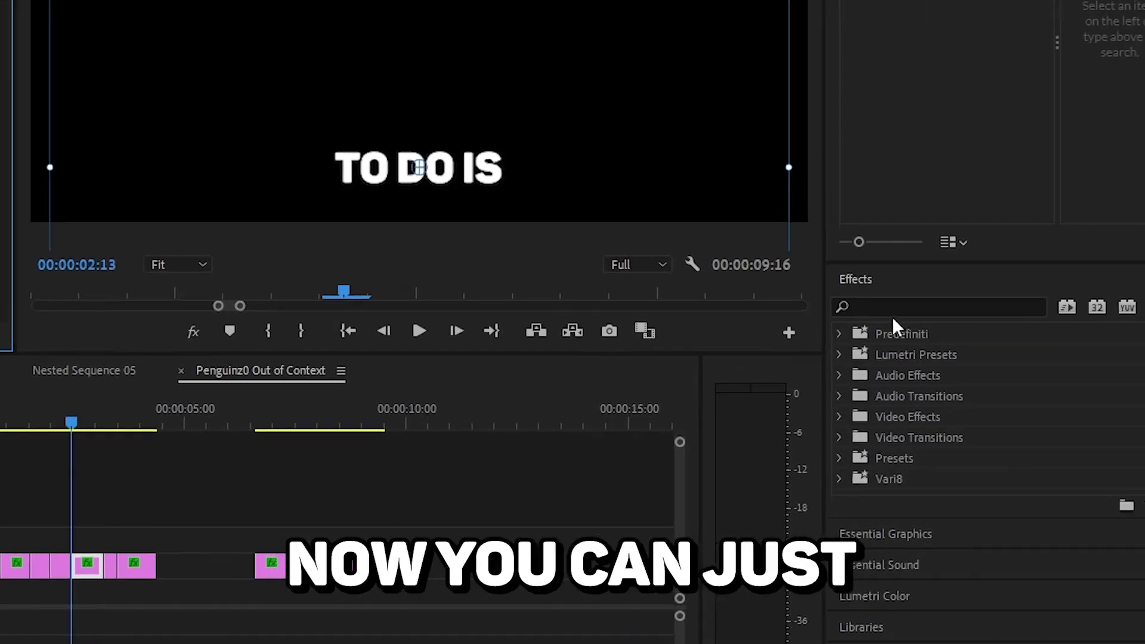
- Search the effects for "Pop In" and apply Pop In Preset to a subtitle clip in the sequence
left_click(816, 282)
type("Pop In")
left_click_drag(829, 368, 204, 460)
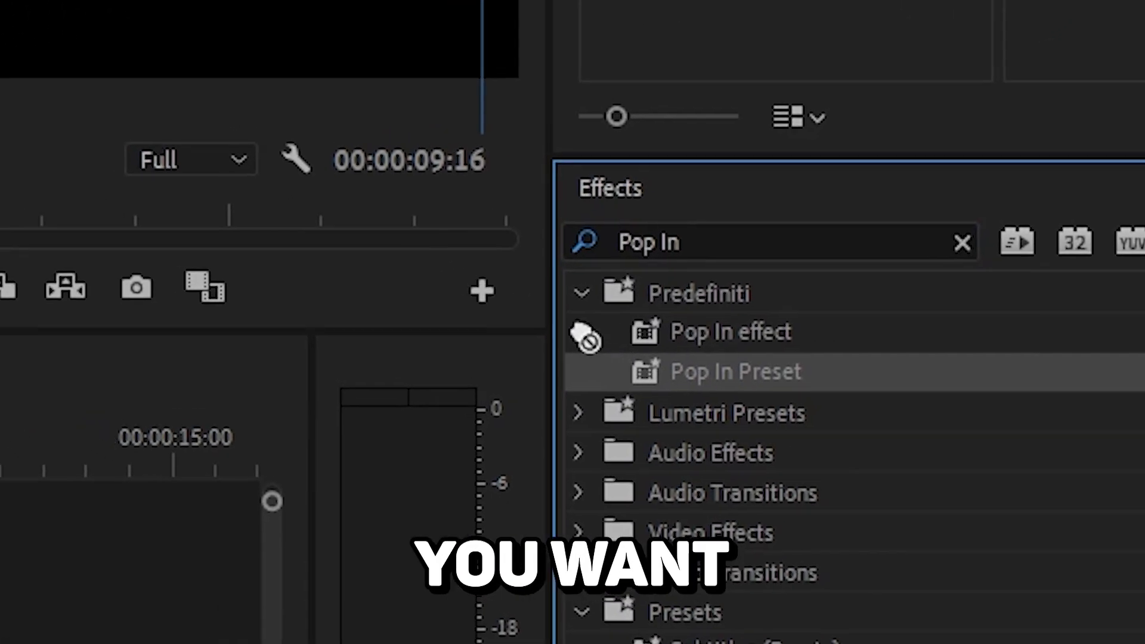
left_click_drag(574, 351, 494, 559)
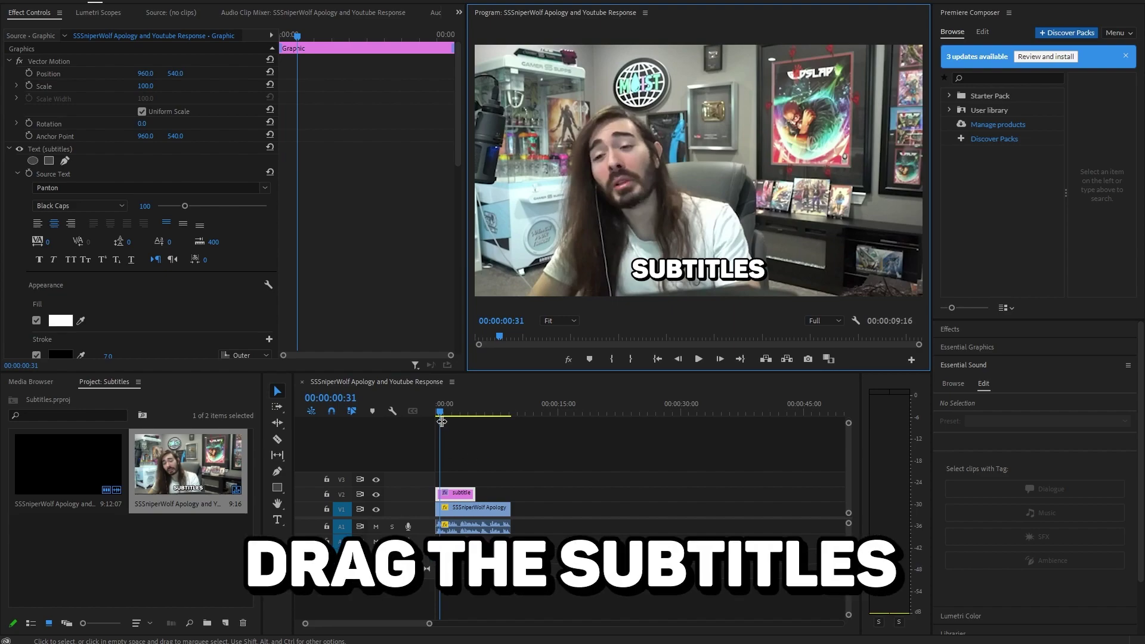
- Try to place a duplicate of the subtitle clip further along track V2
left_click_drag(440, 416, 428, 416)
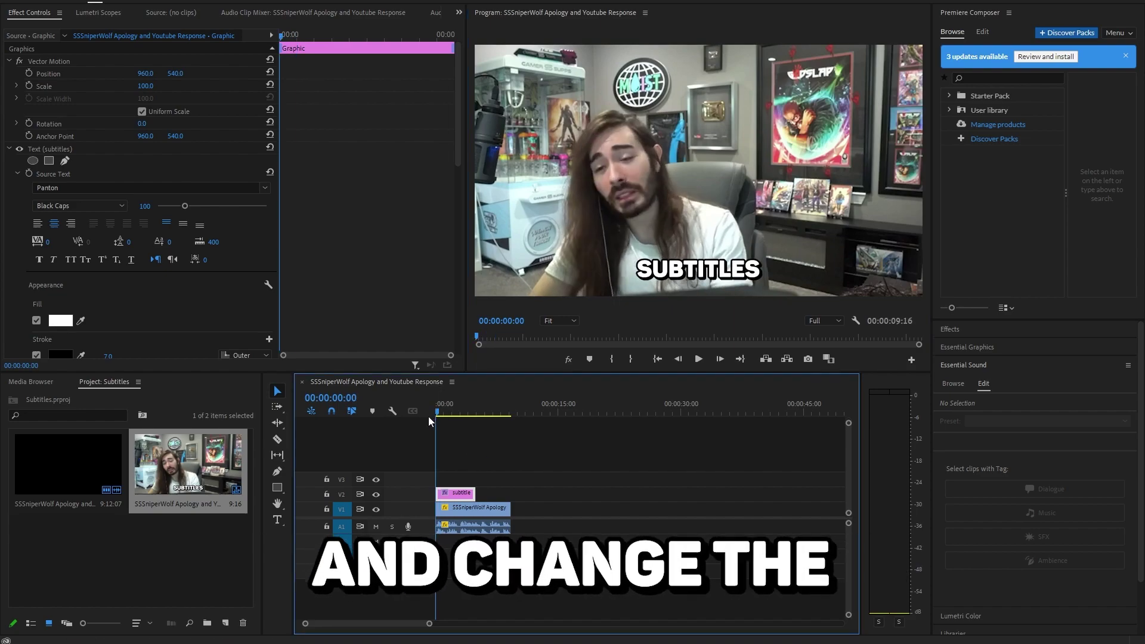
left_click_drag(463, 495, 525, 498)
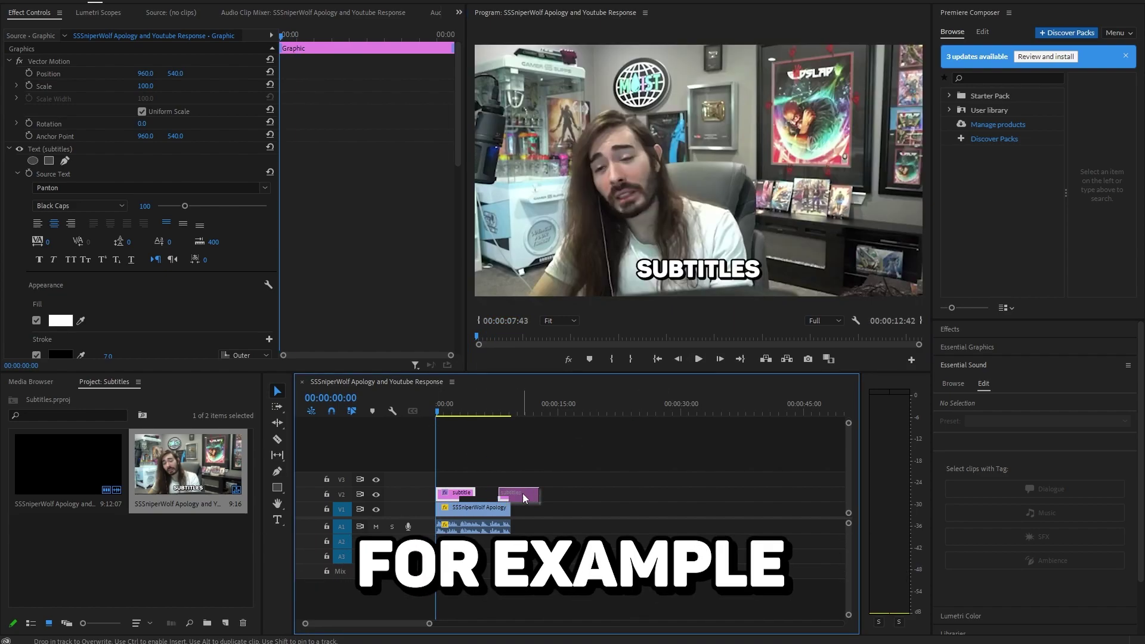
- Listen to the opening speech and change the first subtitle's text to "timeless words"
left_click(699, 361)
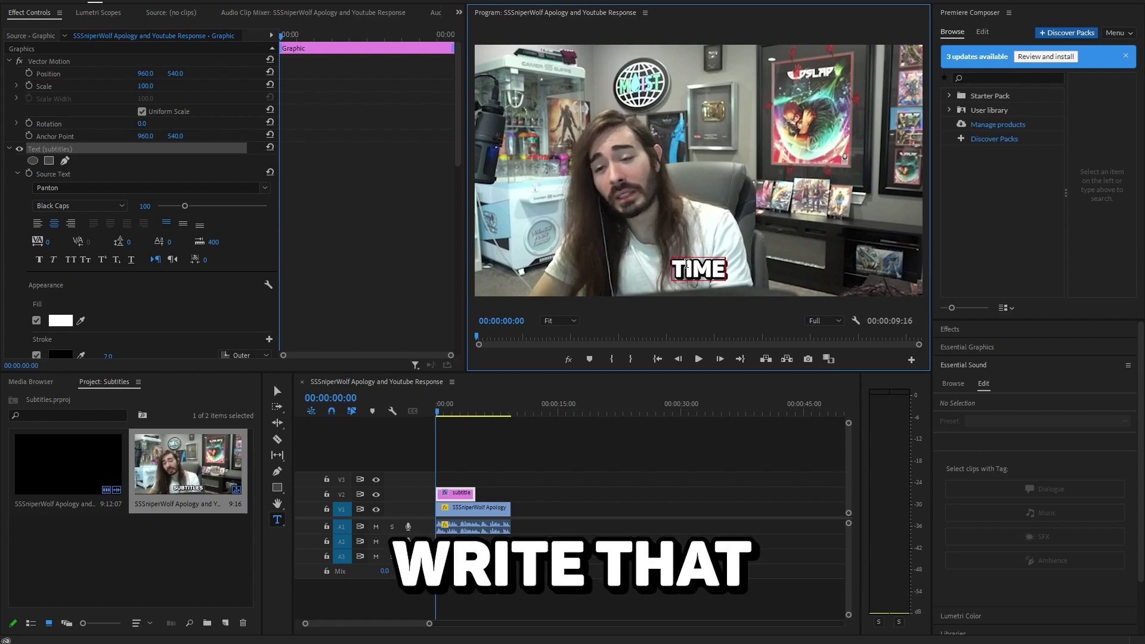
type("less wor")
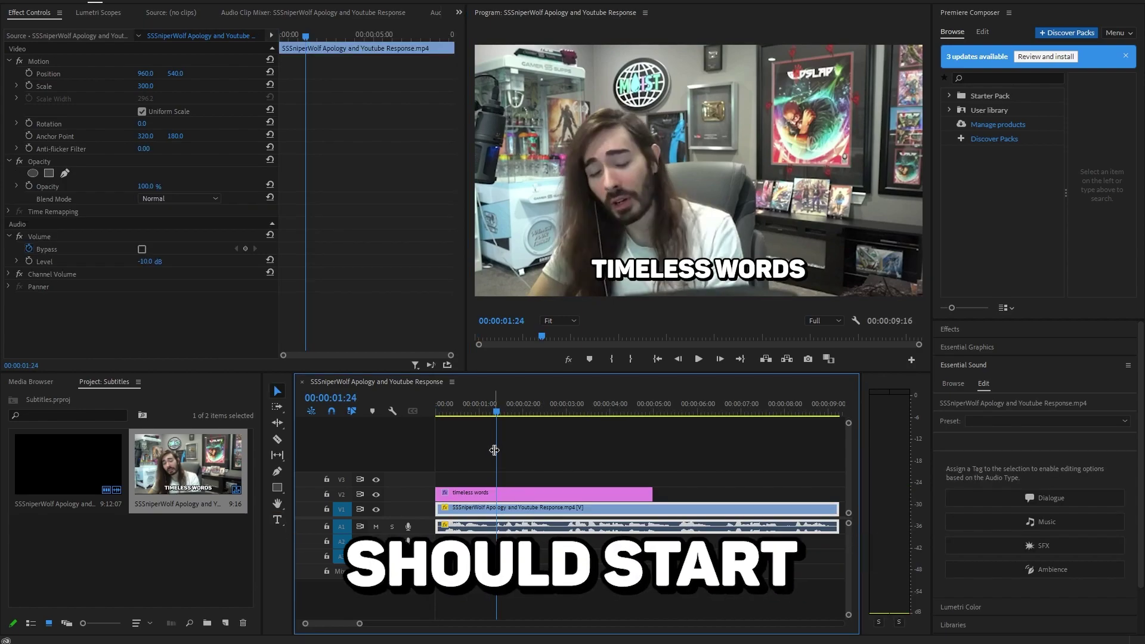
- Duplicate the "timeless words" subtitle to start at 00:00:01:24 and change the copy's text to "of captain barbossa"
left_click_drag(490, 493, 538, 453)
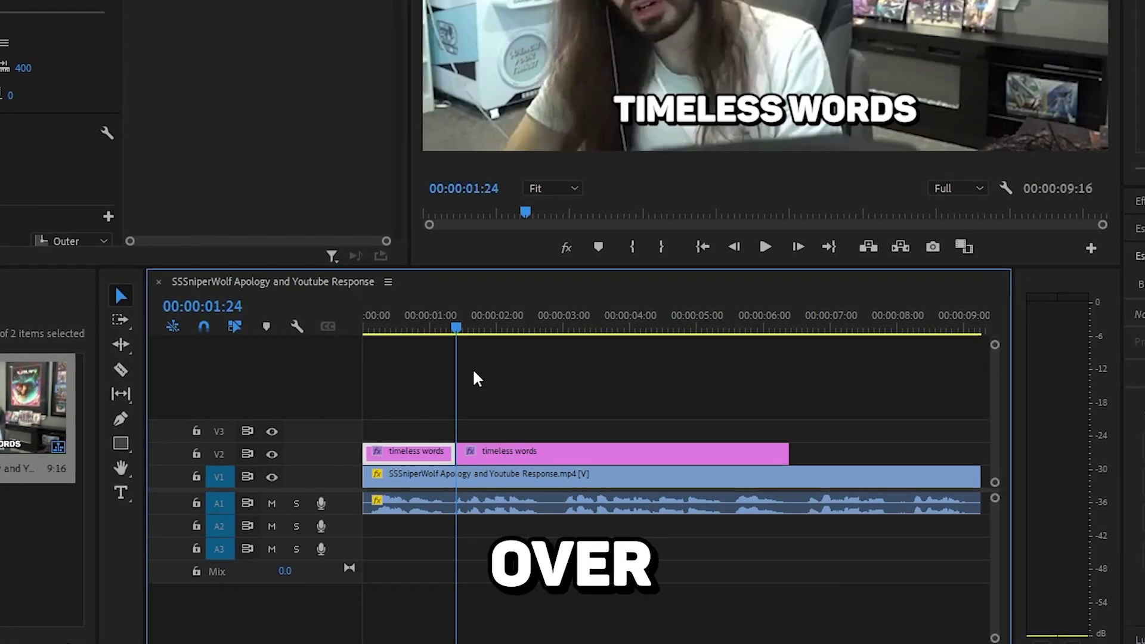
left_click_drag(457, 333, 497, 332)
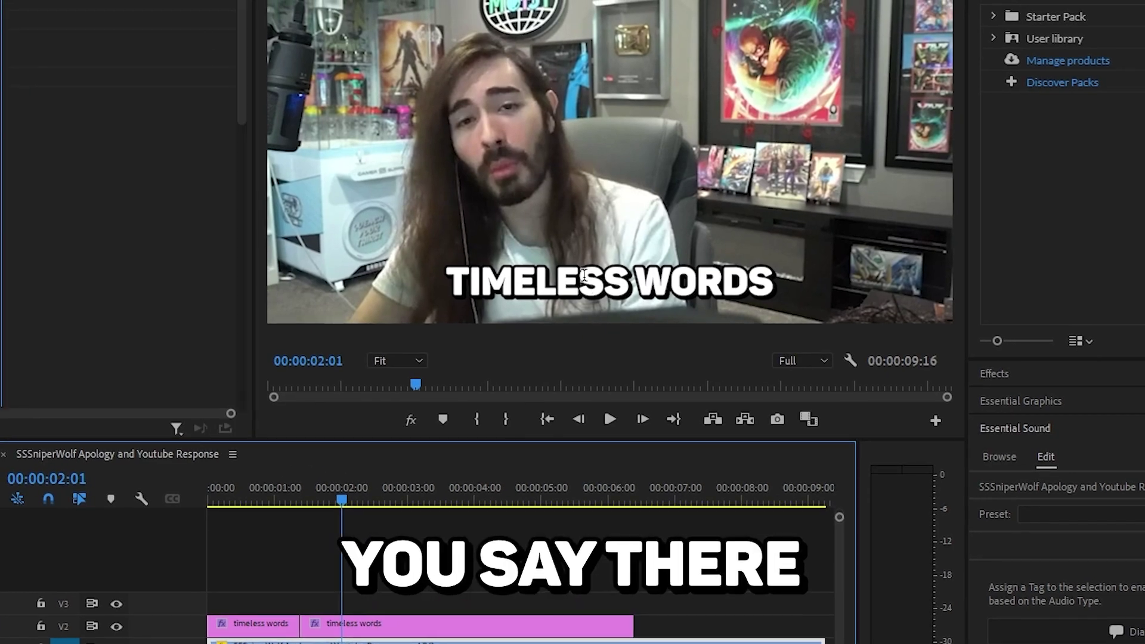
triple_click(584, 274)
type("o")
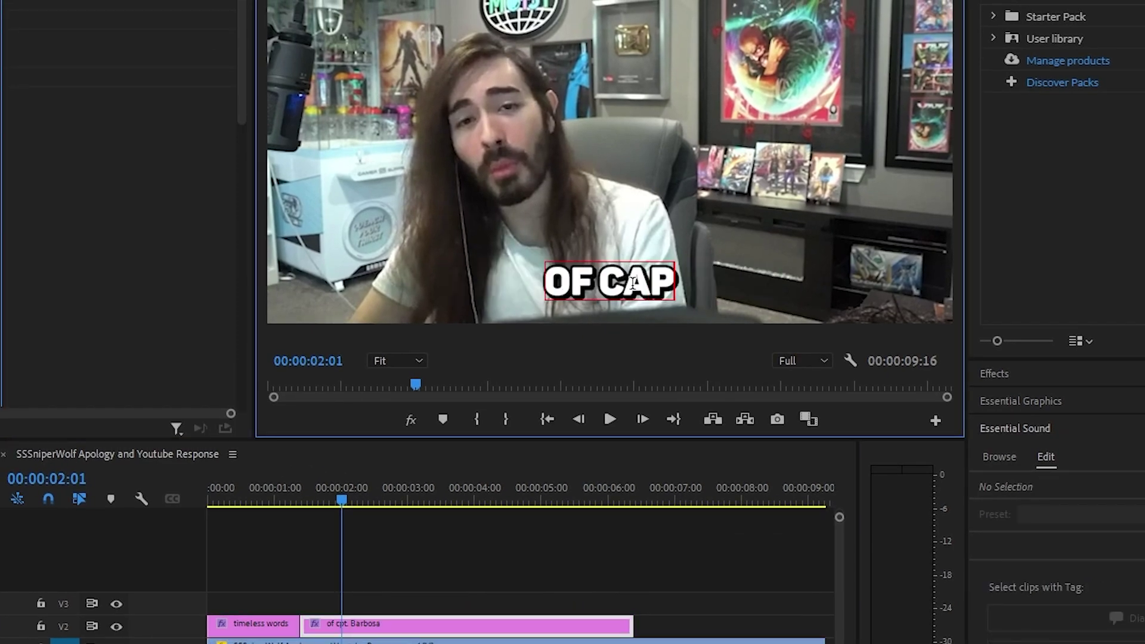
type("f captain barboss")
type("a")
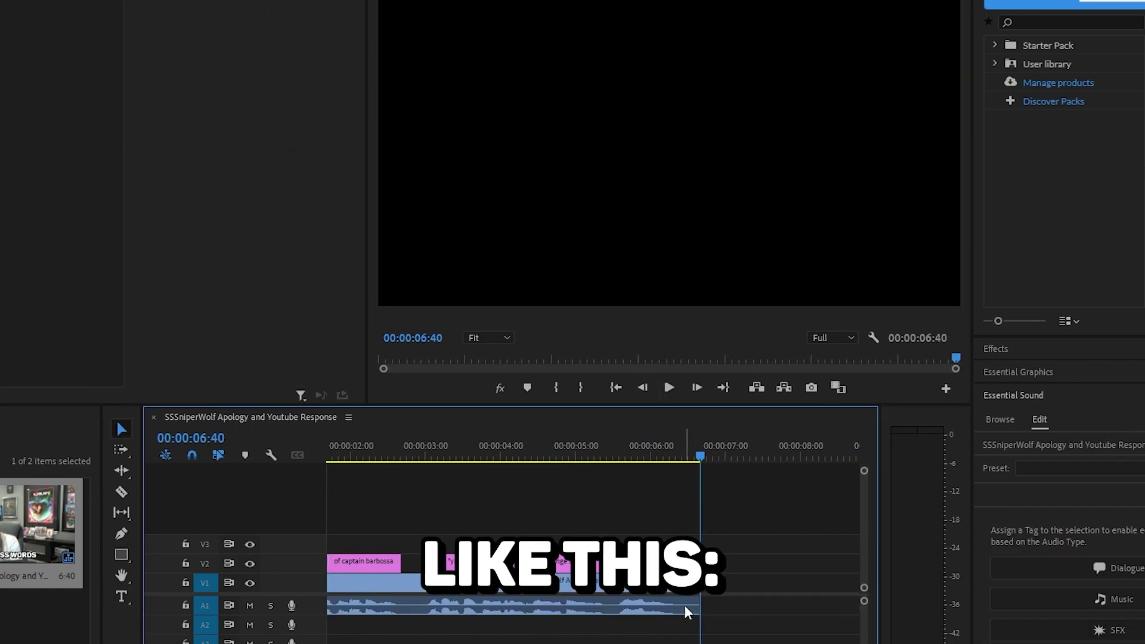
- Play back the subtitled sequence to check the timing of the subtitles
left_click(669, 387)
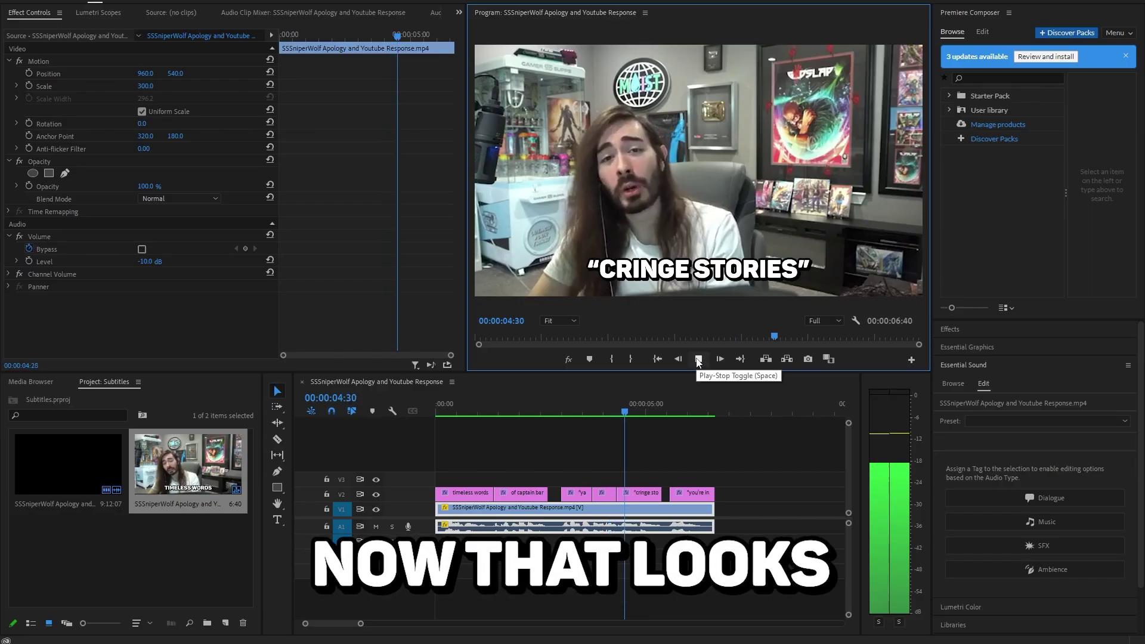
left_click(698, 360)
- Start animating the "of captain barbossa" text's Opacity with a 100% keyframe at 00:00:02:37
left_click_drag(673, 410, 544, 455)
left_click_drag(665, 443, 702, 441)
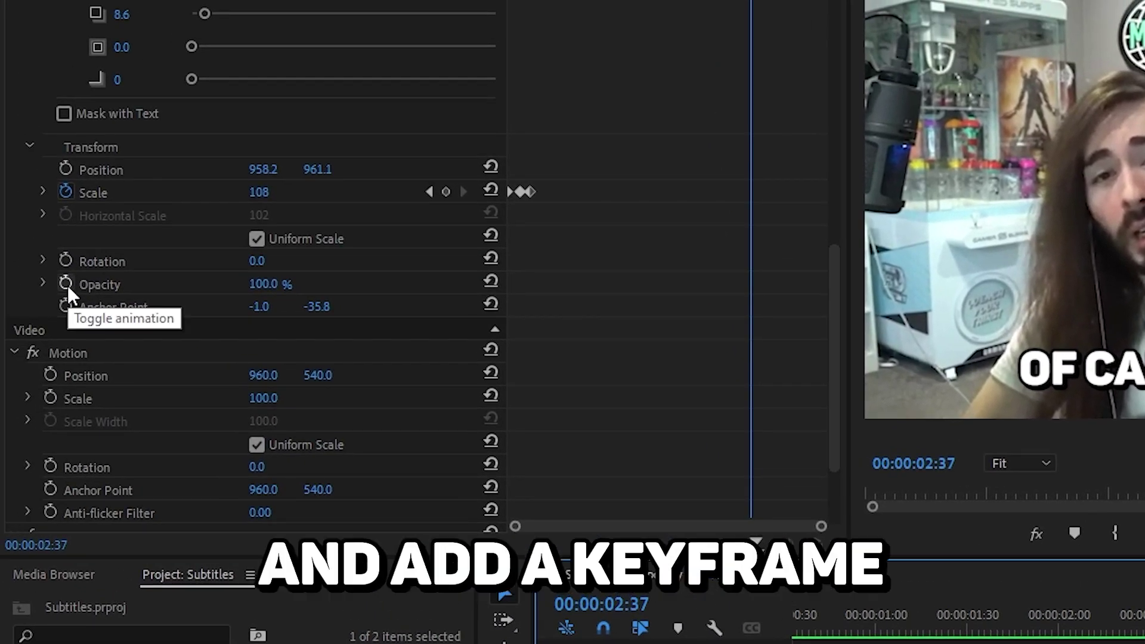
left_click(65, 283)
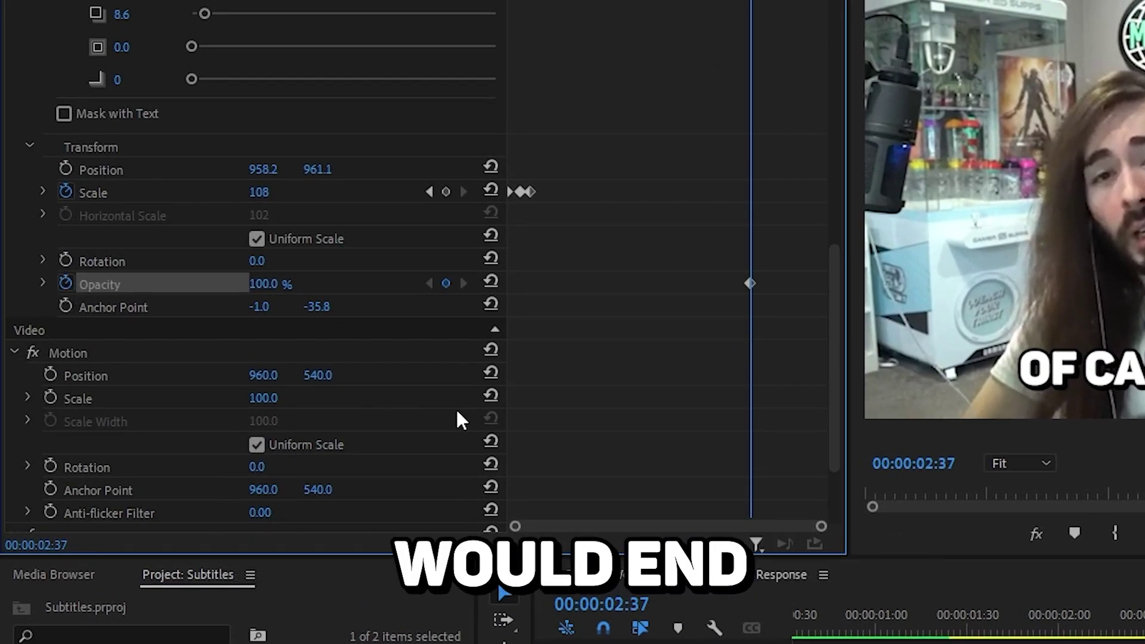
- Set the same subtitle text's Opacity to 0% ten frames later, at 00:00:02:47, to fade it out
key("Right")
key("Right")
key("Right")
key("Right")
key("Right")
key("Right")
key("Right")
key("Right")
key("Right")
key("Right")
left_click(263, 284)
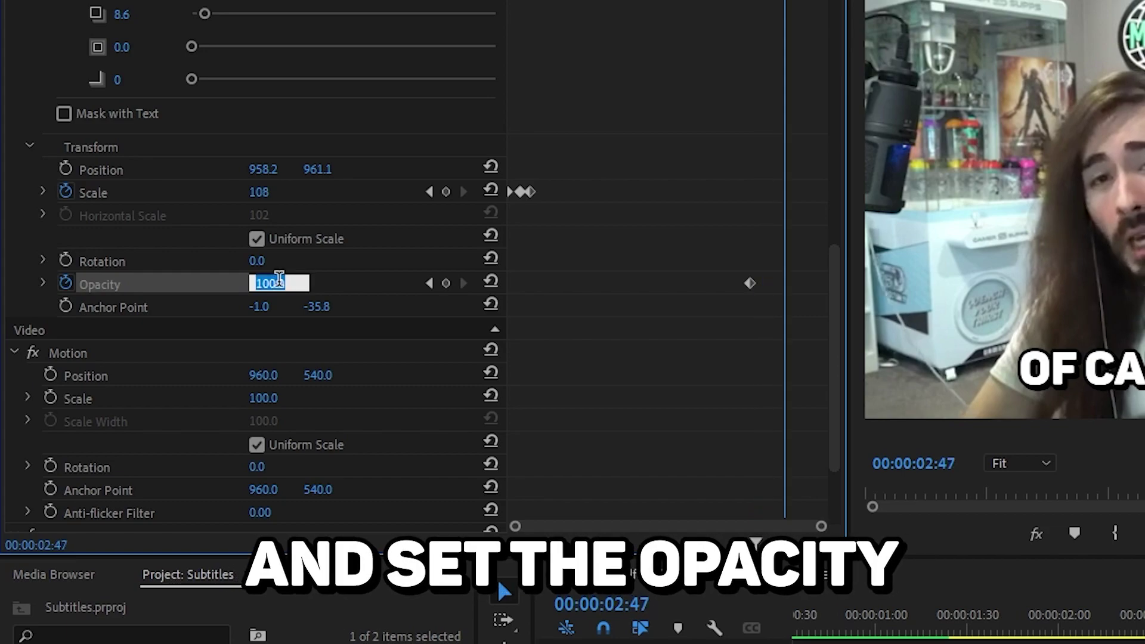
type("0")
key("Return")
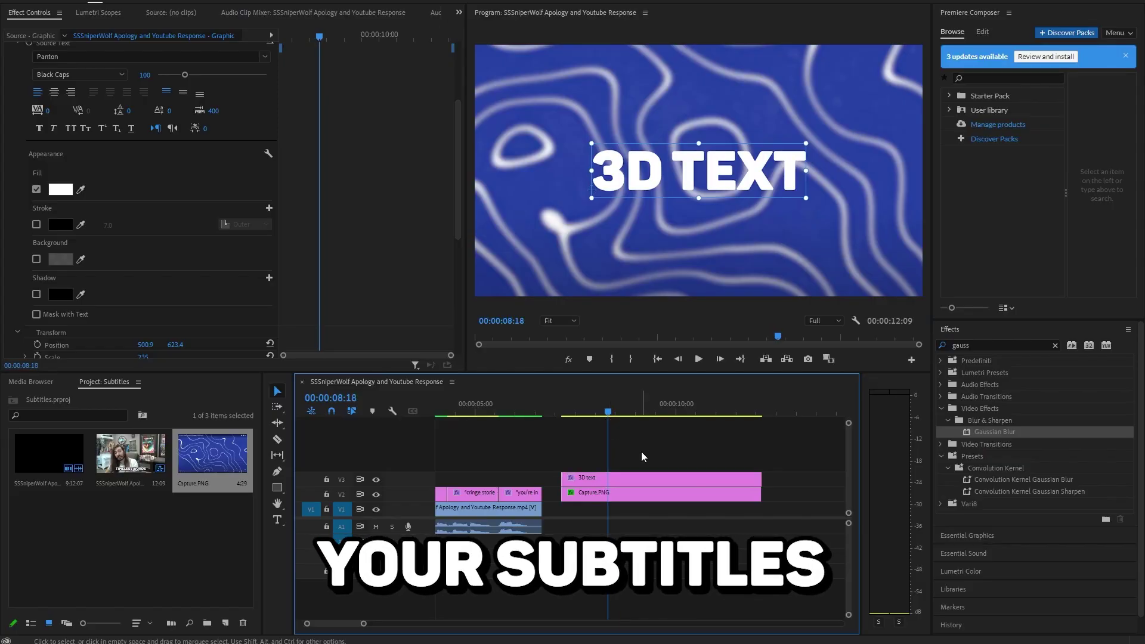
- Deselect the "3D text" clip
left_click(642, 452)
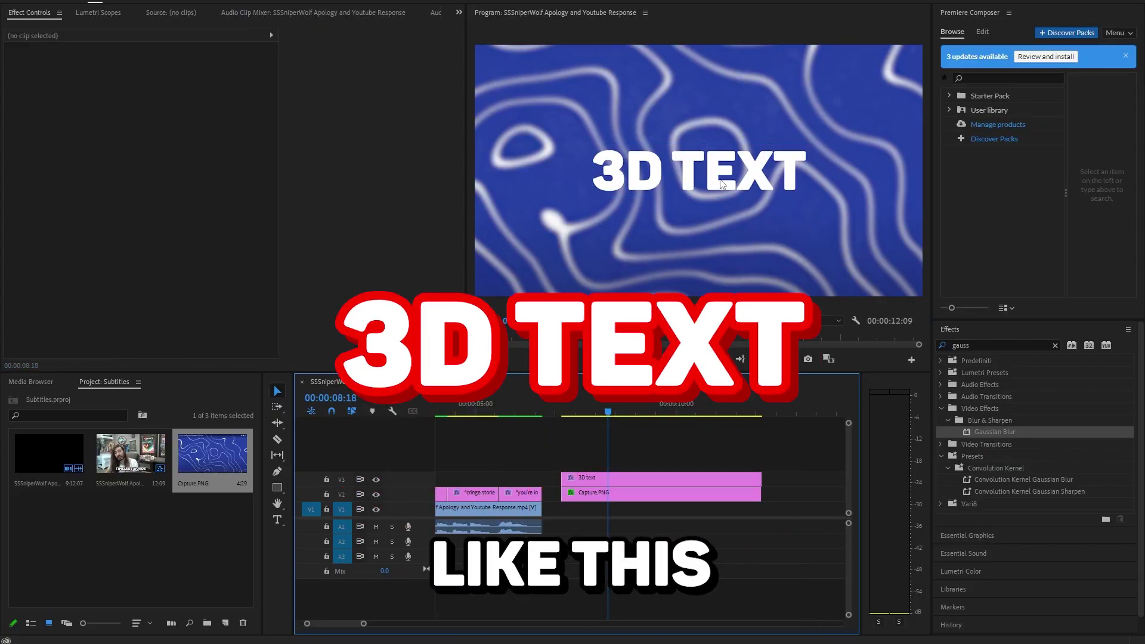
- Add a black outer stroke of width 7.0 to the "3D TEXT" title
left_click(723, 183)
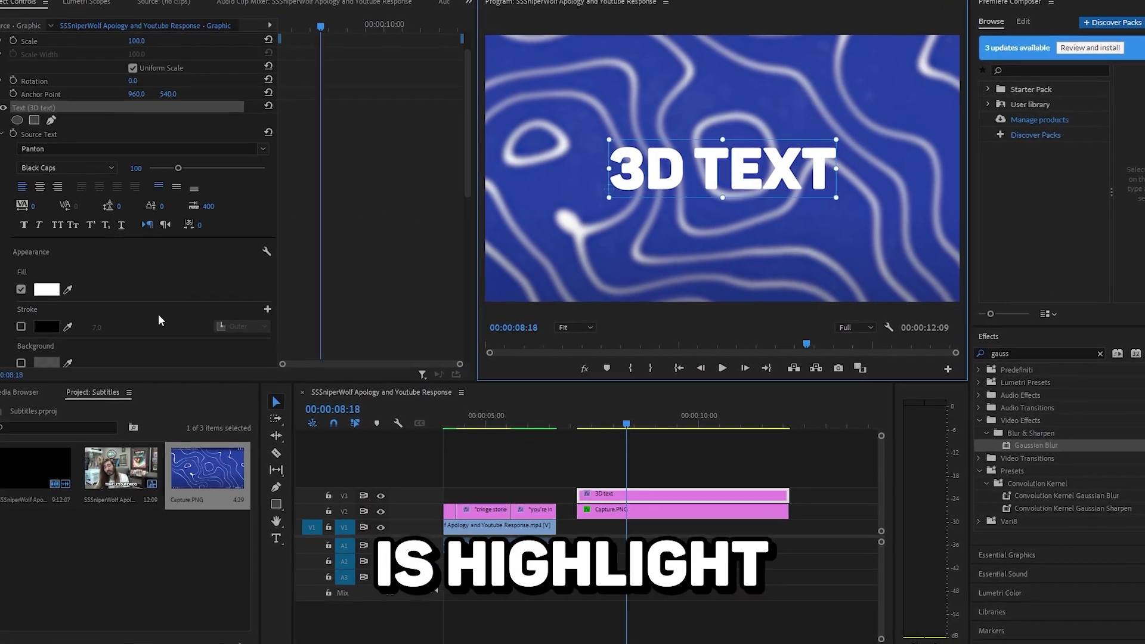
left_click(21, 325)
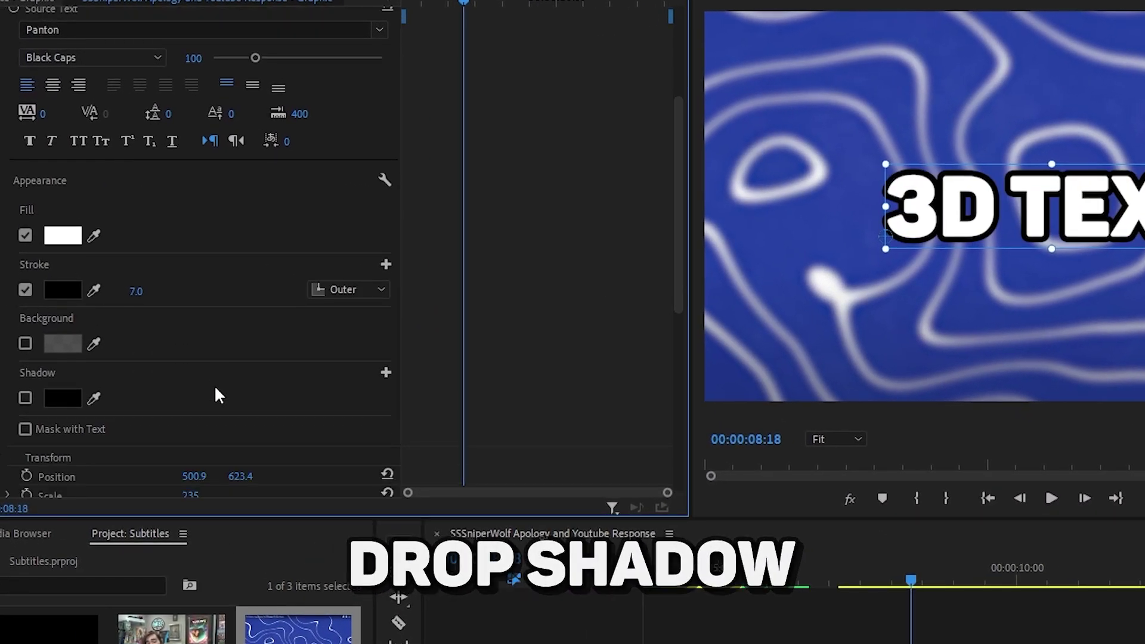
- Give the "3D TEXT" title a black drop shadow with 100% opacity, a distance of 7.0 and a blur of 0
scroll(217, 389, "down", 2)
left_click(28, 341)
left_click_drag(327, 335, 369, 338)
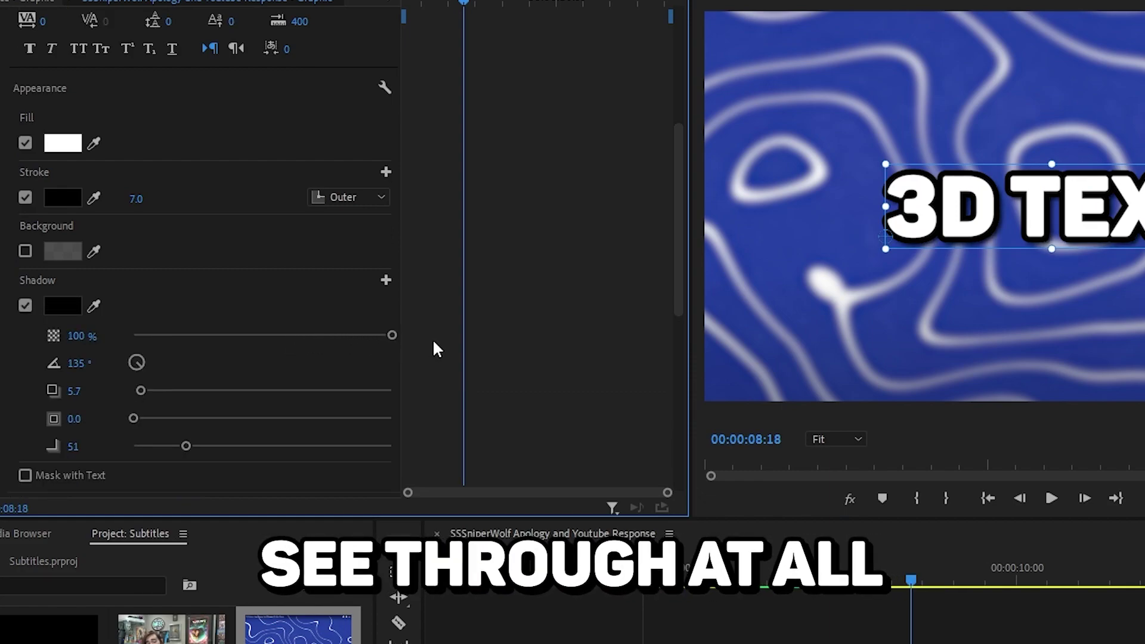
left_click_drag(140, 390, 143, 394)
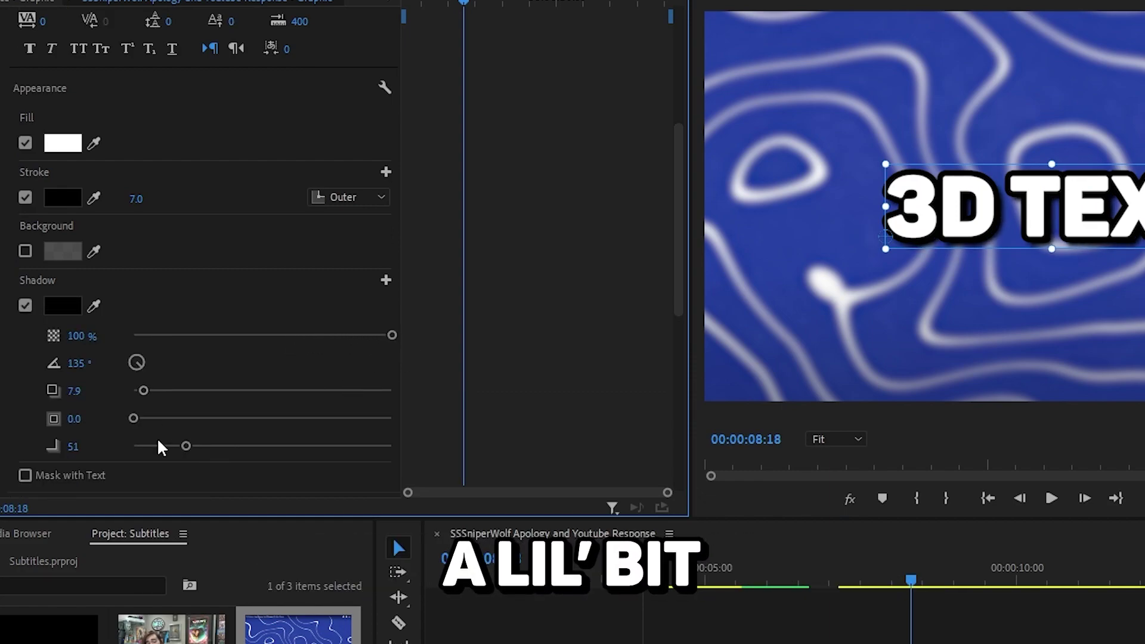
left_click_drag(182, 445, 179, 446)
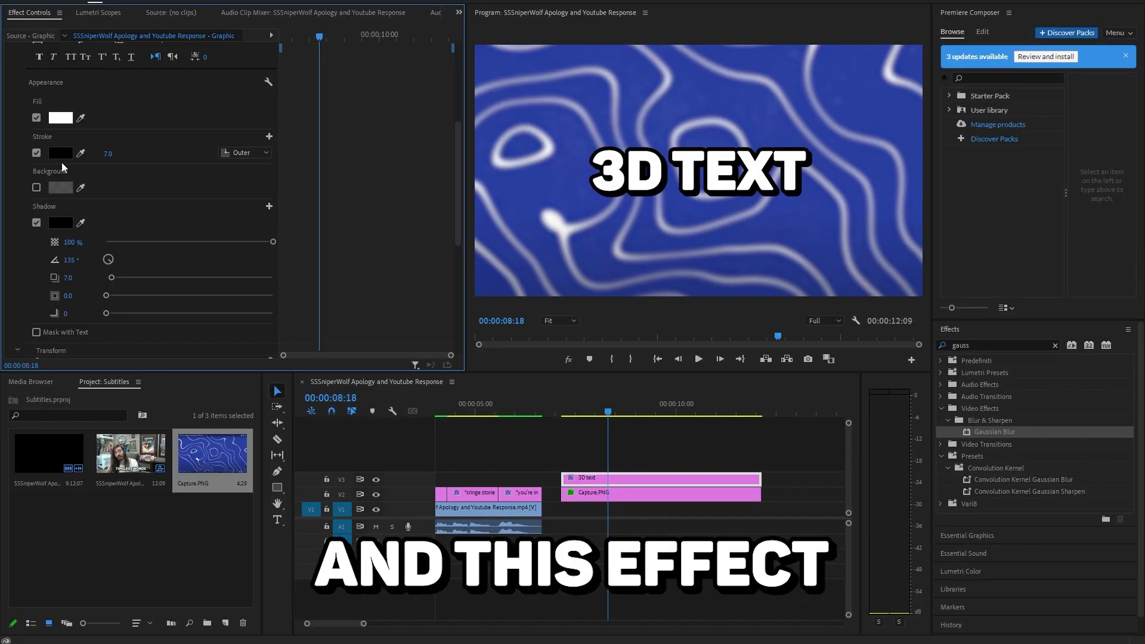
- Recolour the title's stroke bright red and its drop shadow dark red
left_click(60, 154)
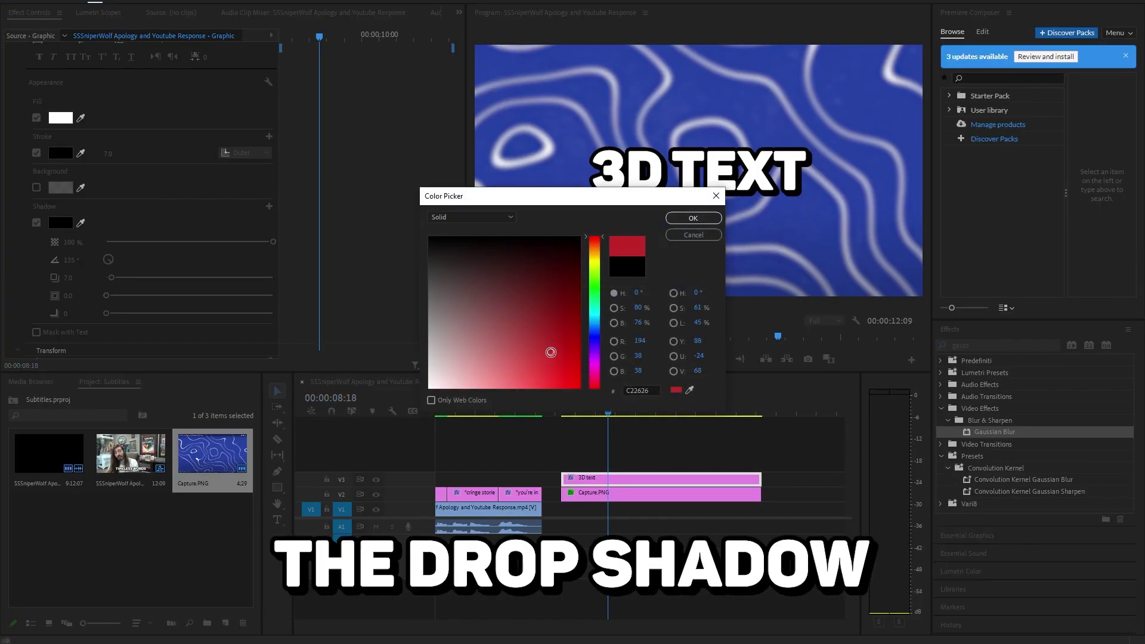
left_click(696, 218)
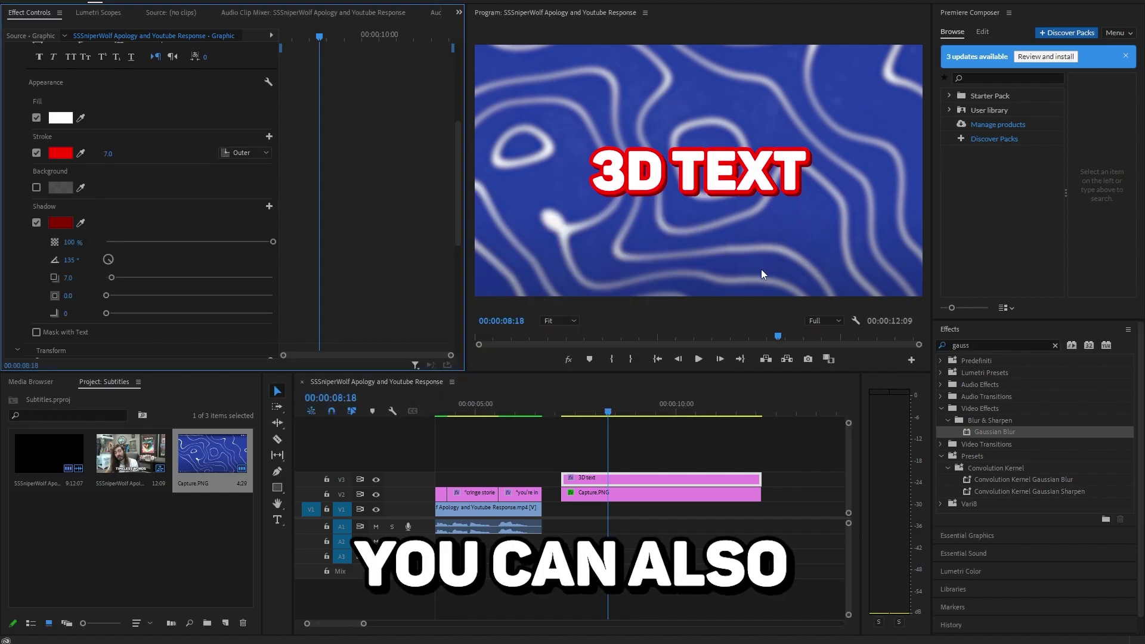